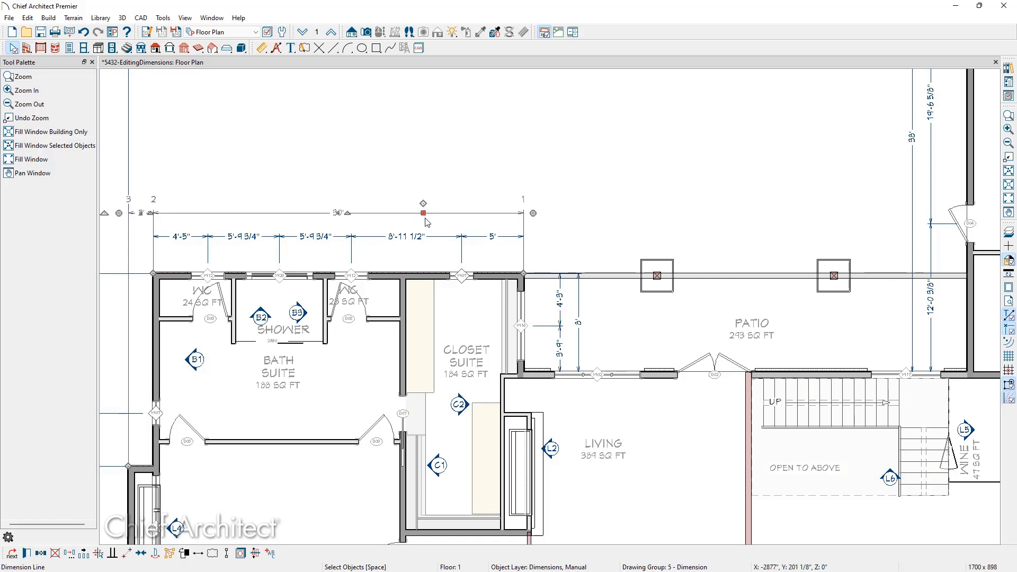
Move the outer 30' dimension line about 11 inches farther from the house and extend it to the patio's left post.
left_click(438, 214)
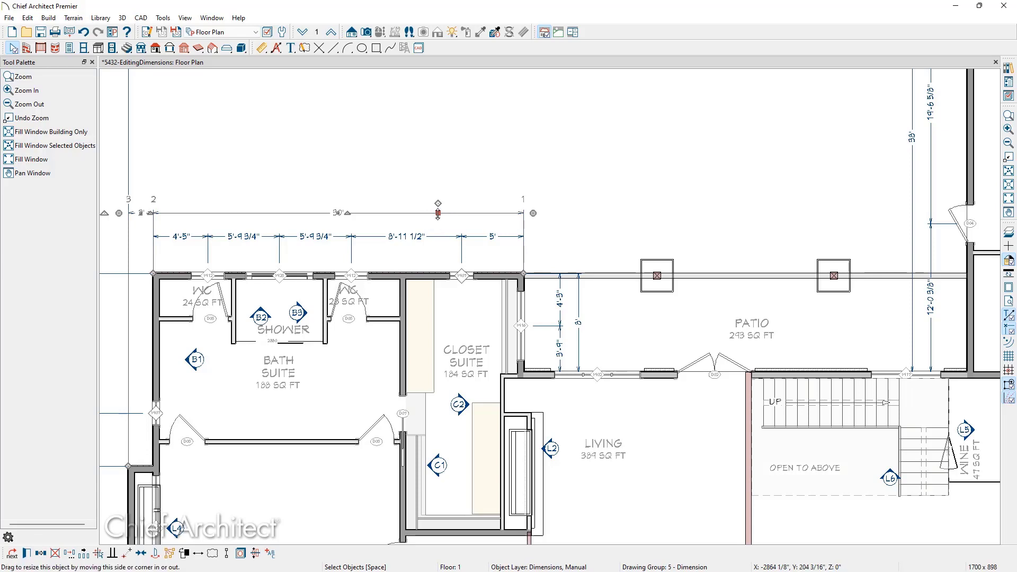
key("Escape")
mouse_move(438, 214)
left_mouse_down()
mouse_move(437, 192)
mouse_move(438, 207)
left_mouse_up()
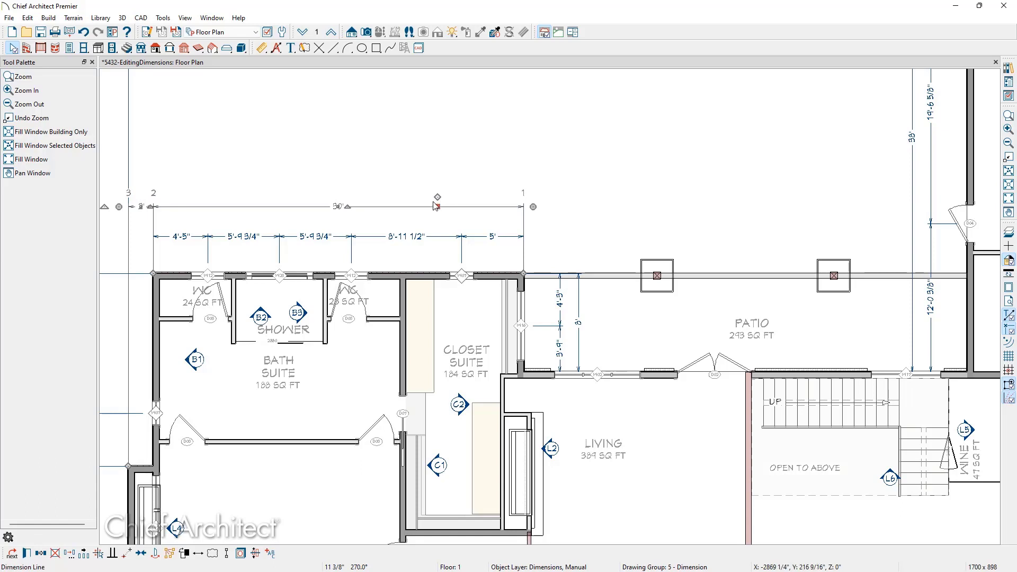
left_click_drag(436, 198, 655, 292)
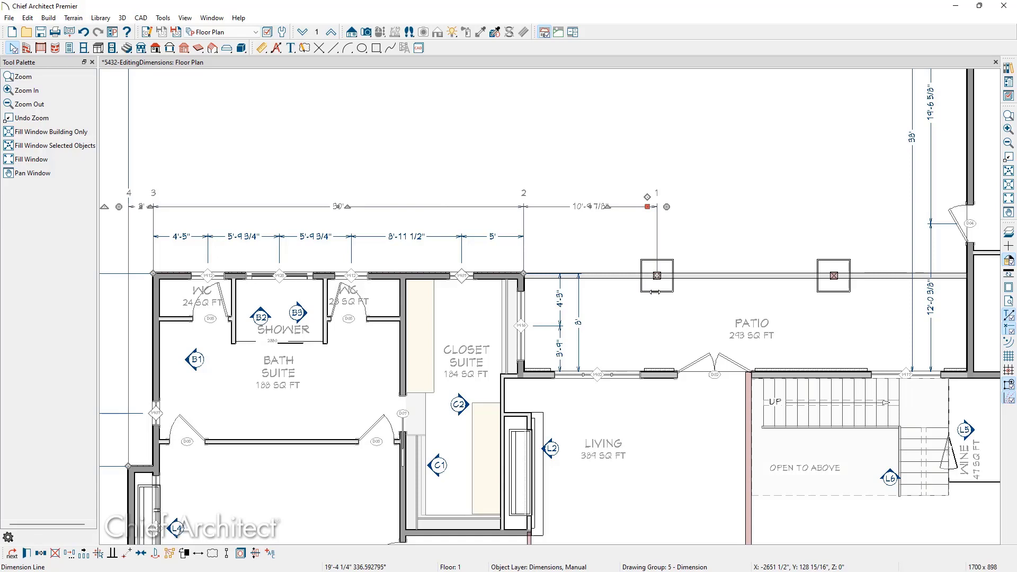
key("Escape")
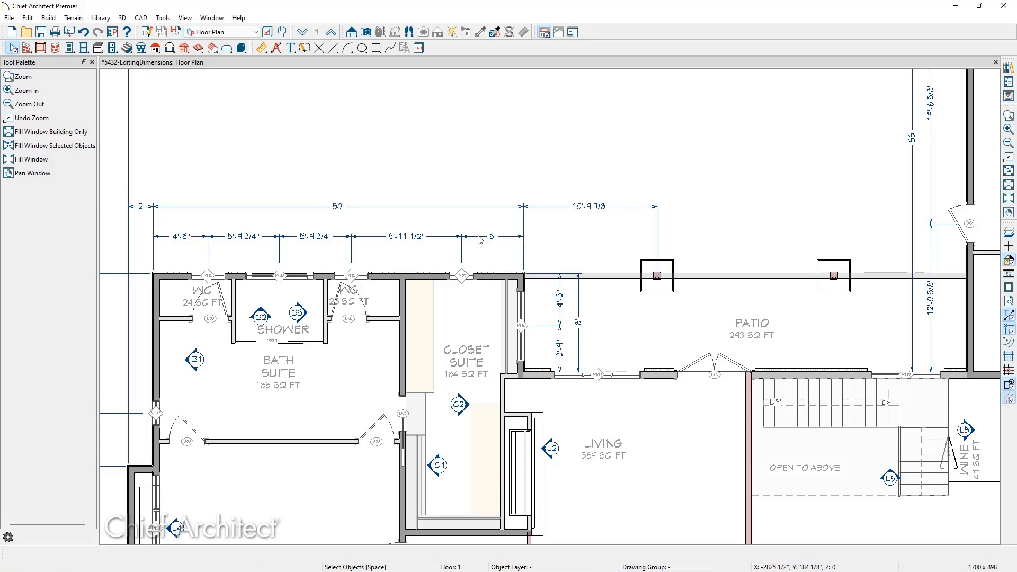
Remove the closet window and right WC window extensions from the inner dimension line, and extend the line across the patio to the far wall.
left_click(478, 237)
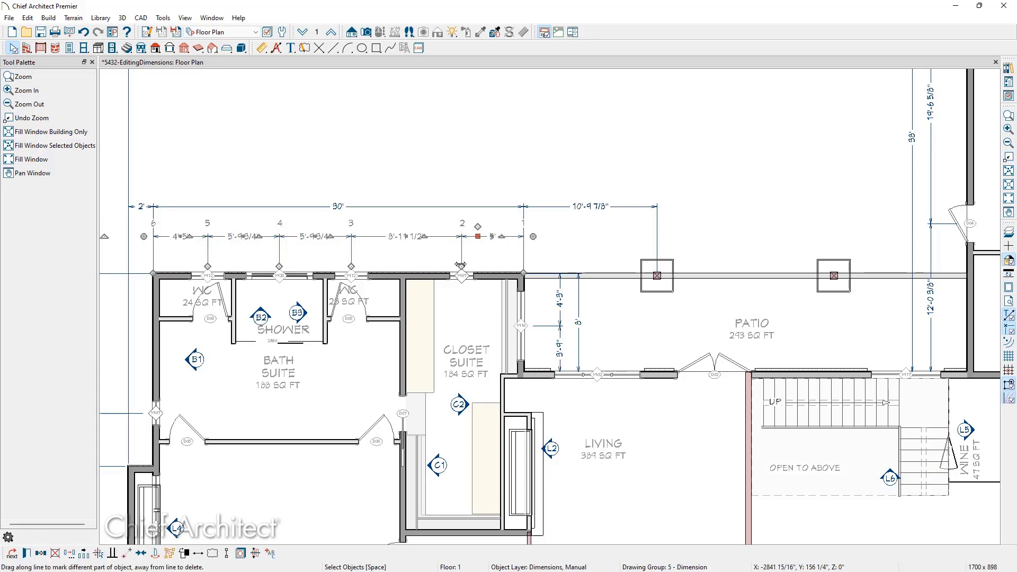
mouse_move(461, 265)
left_mouse_down()
mouse_move(406, 282)
mouse_move(459, 277)
mouse_move(511, 174)
left_mouse_up()
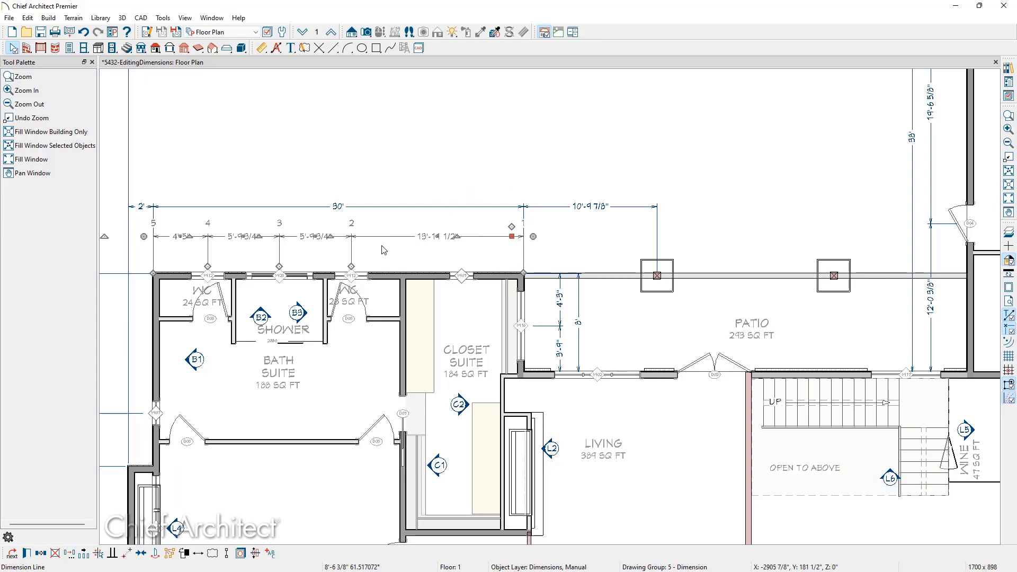
left_click_drag(353, 266, 432, 163)
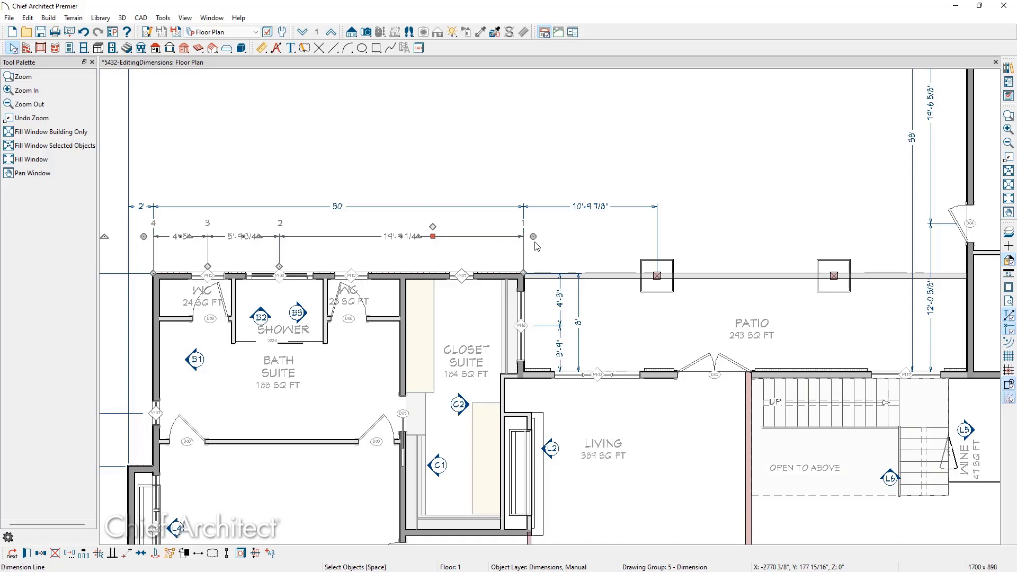
left_click_drag(534, 236, 977, 232)
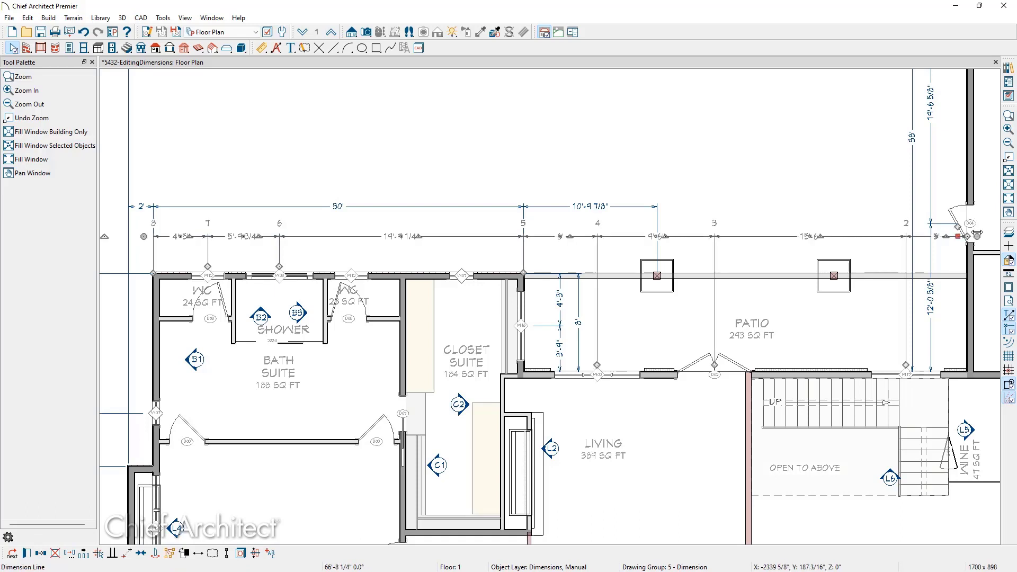
Check the inner dimension line's specification, and try moving its 19'-9 1/4" number above the line and back onto it.
left_click(753, 240)
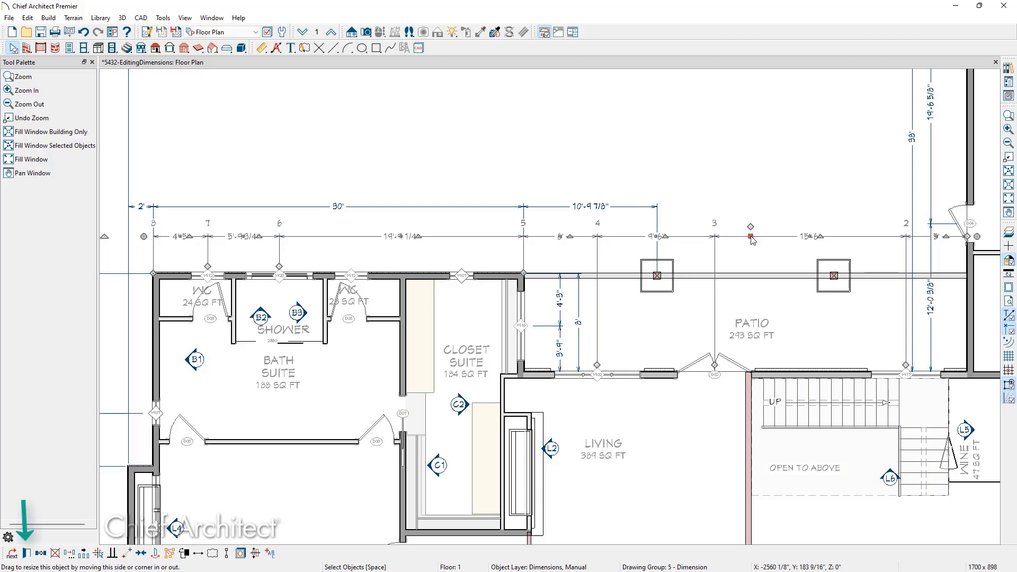
double_click(751, 236)
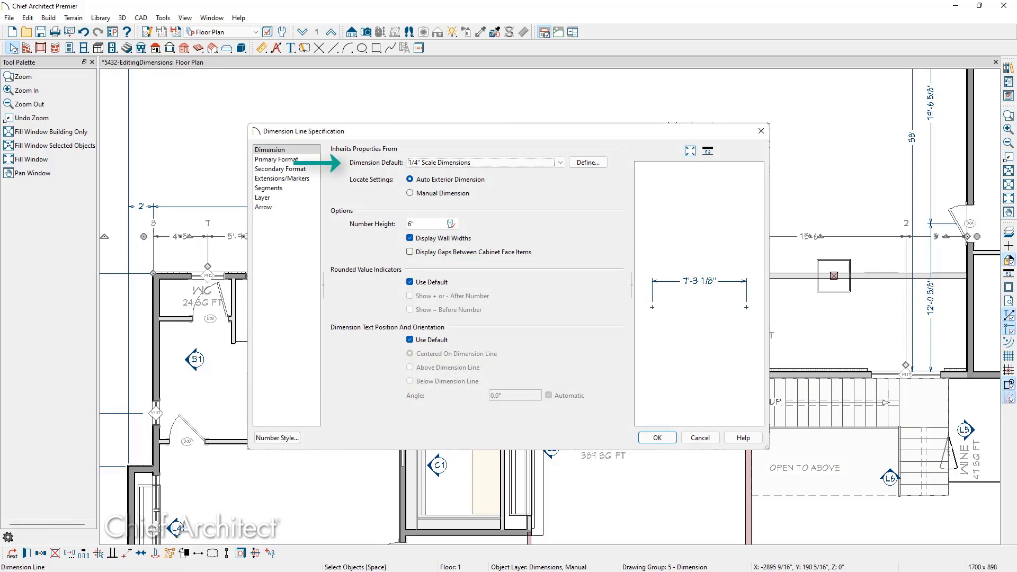
left_click_drag(402, 237, 401, 221)
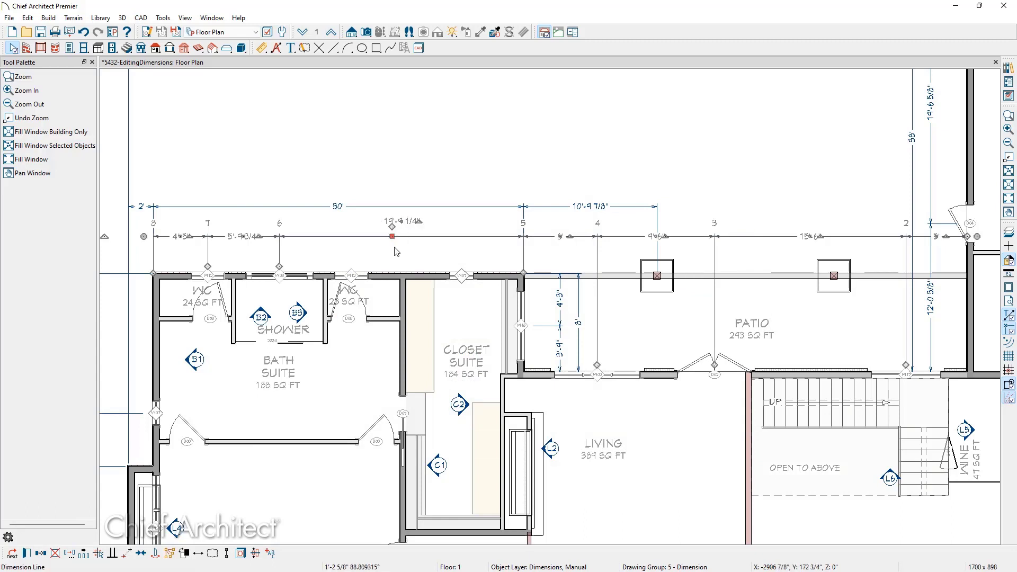
left_click_drag(400, 221, 396, 235)
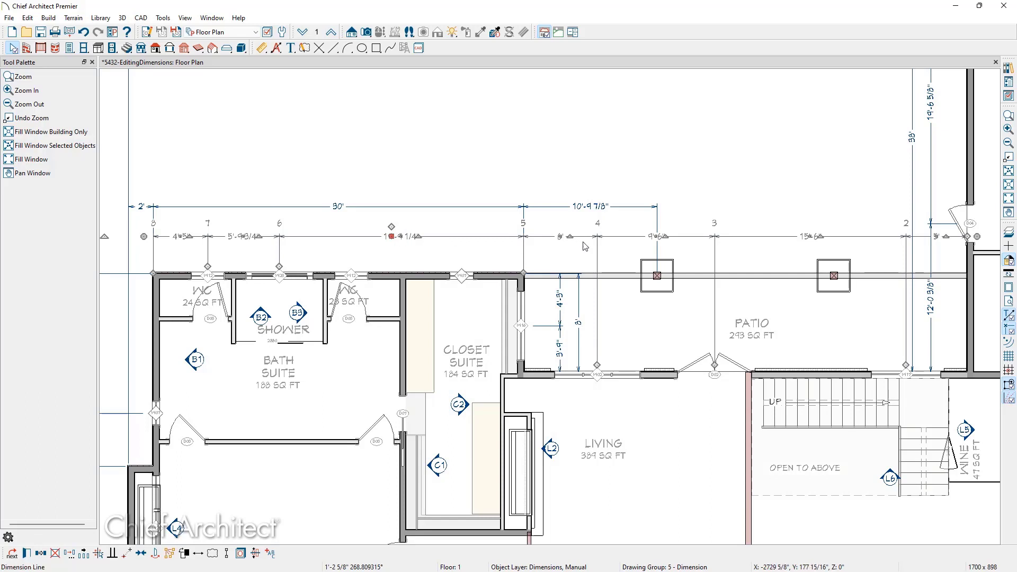
Move the 9'-6" number above the inner dimension line and try out its rotation handle.
left_click_drag(656, 237, 676, 214)
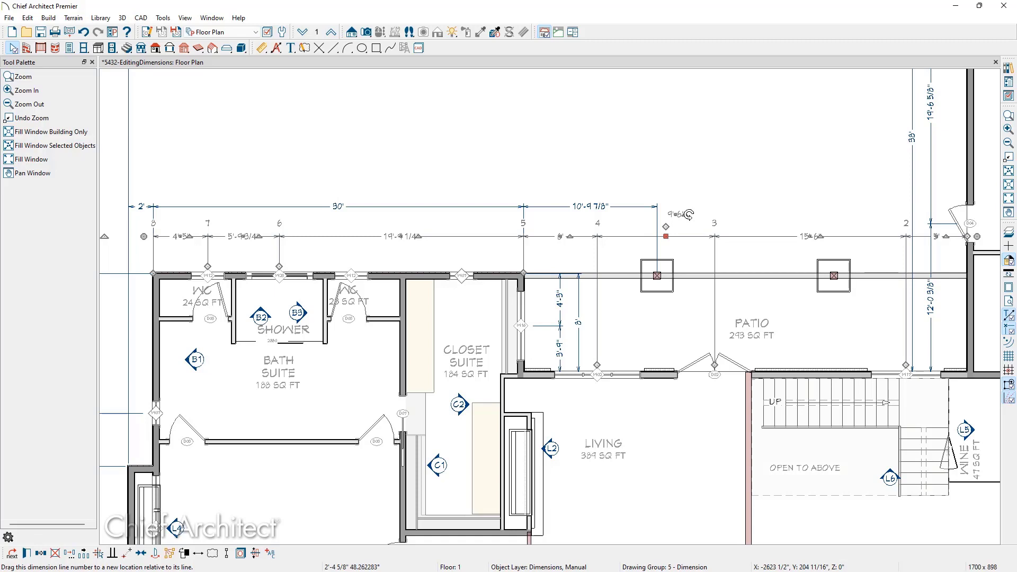
mouse_move(688, 214)
left_mouse_down()
mouse_move(677, 181)
mouse_move(678, 203)
mouse_move(701, 212)
left_mouse_up()
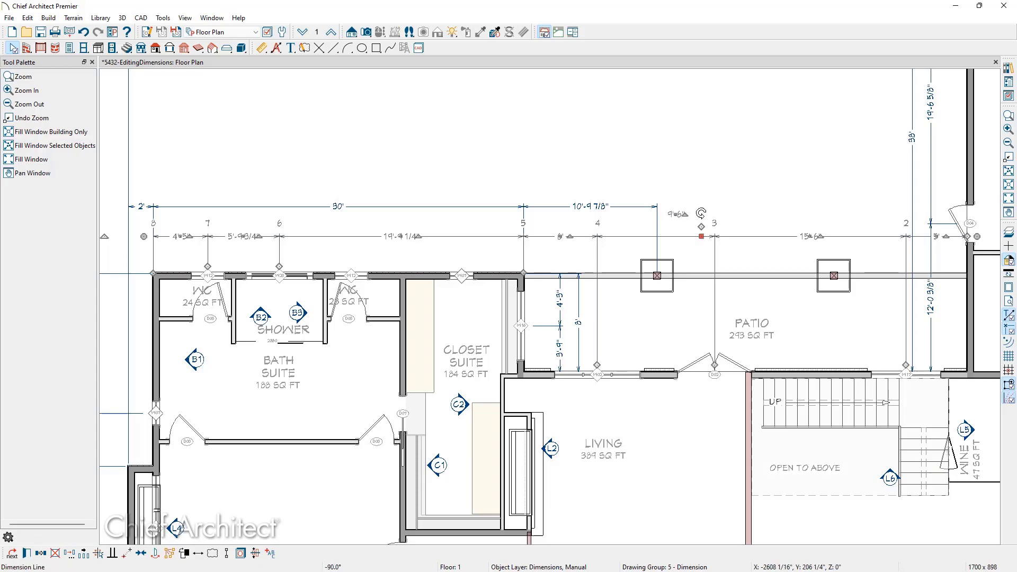
Shorten the extension line at the patio double doors so it ends mid-patio, and mark it as a centerline.
left_click(715, 256)
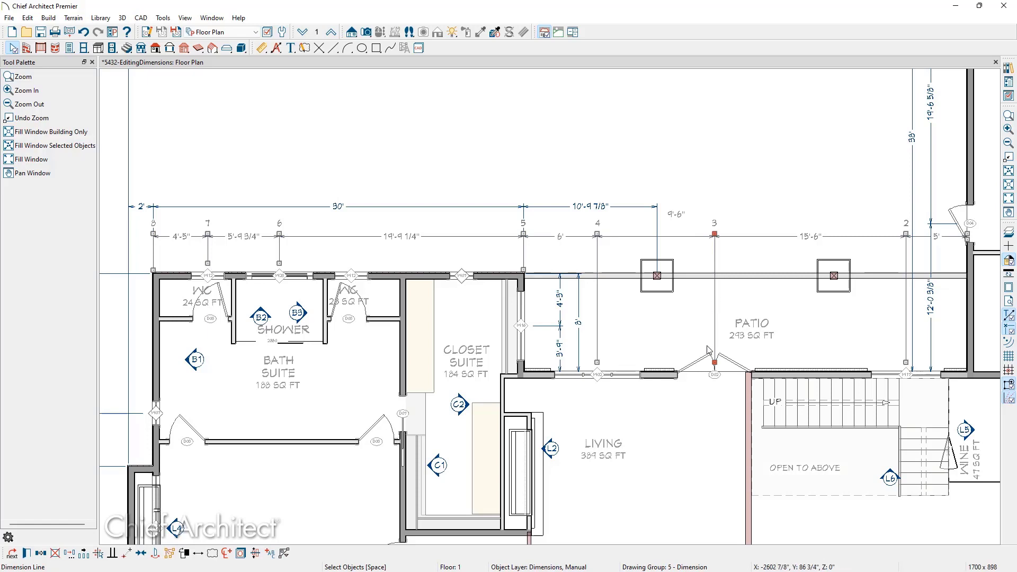
left_click_drag(715, 361, 714, 304)
left_click(226, 554)
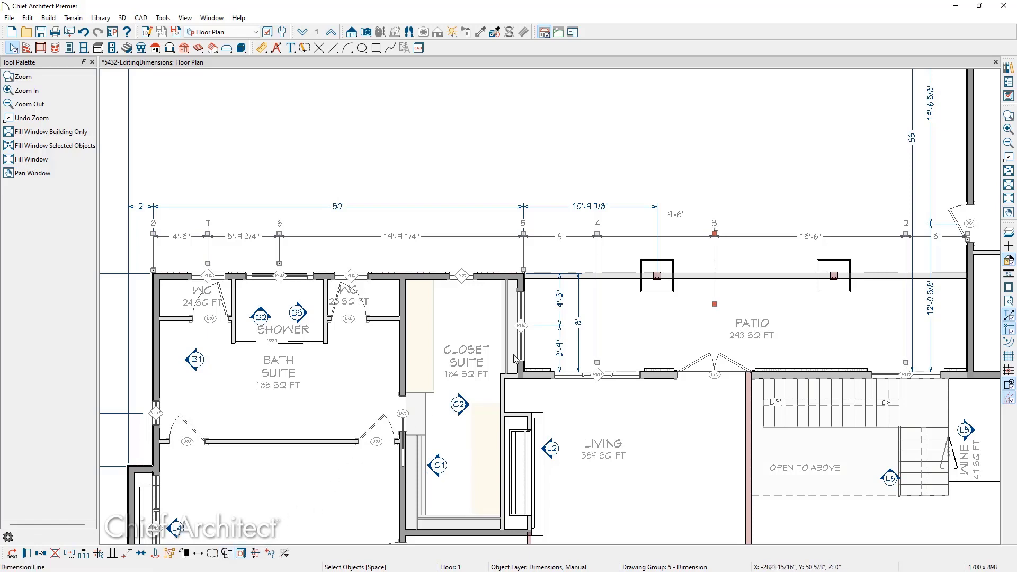
left_click(751, 277)
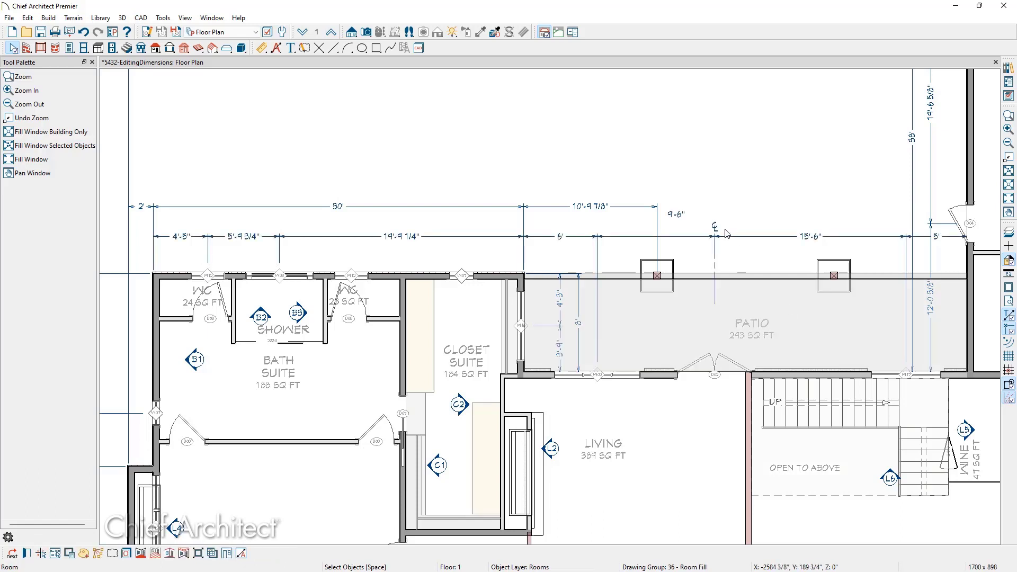
Set the centerline extension's gap to about 62 1/2", jog its outer end sideways about 45" beyond the dimension line, and reposition its centerline symbol.
left_click(718, 257)
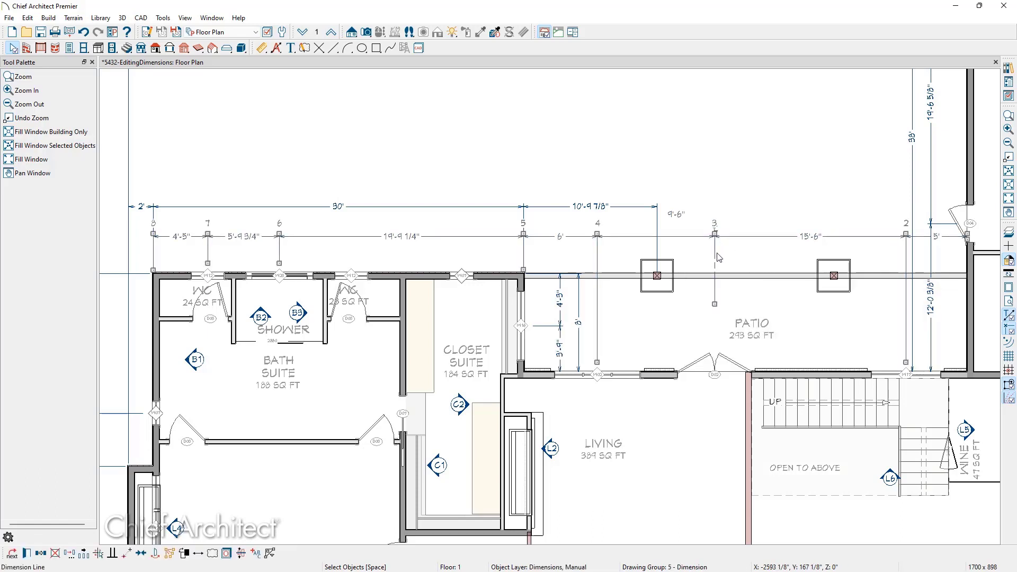
mouse_move(715, 304)
left_mouse_down()
mouse_move(715, 329)
mouse_move(715, 301)
left_mouse_up()
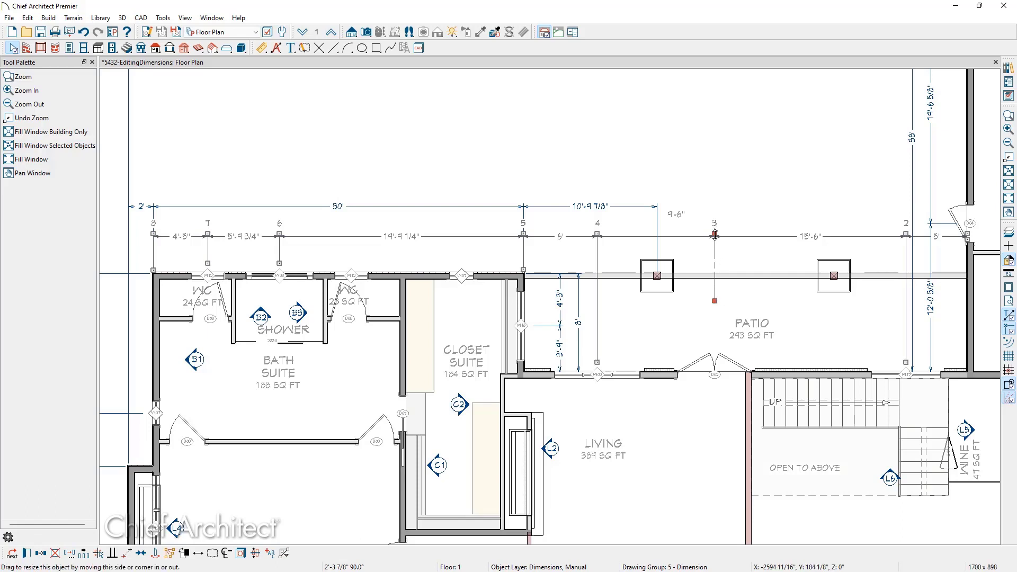
mouse_move(714, 235)
left_mouse_down()
mouse_move(750, 236)
mouse_move(742, 190)
left_mouse_up()
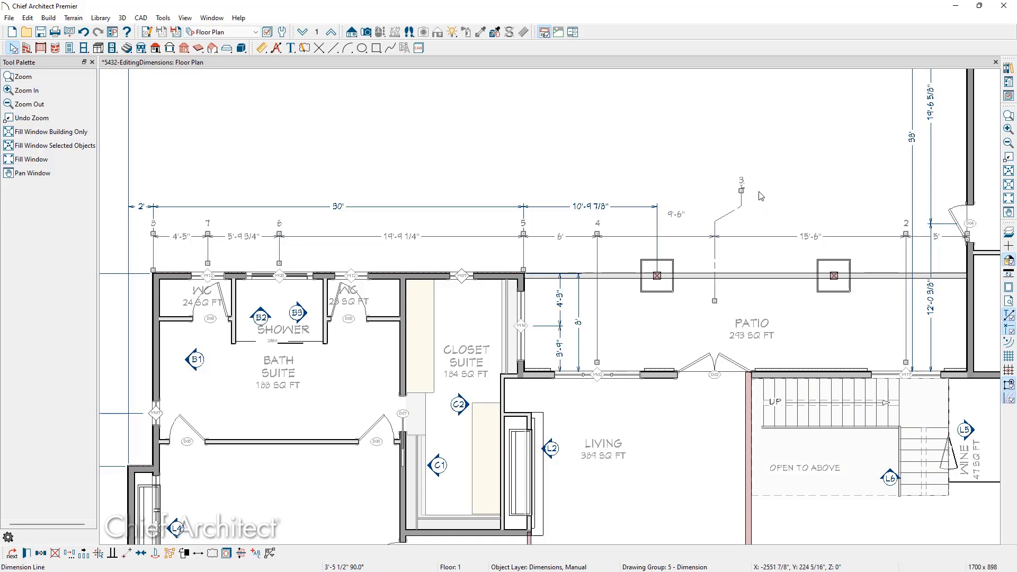
left_click(744, 183)
left_click(744, 184)
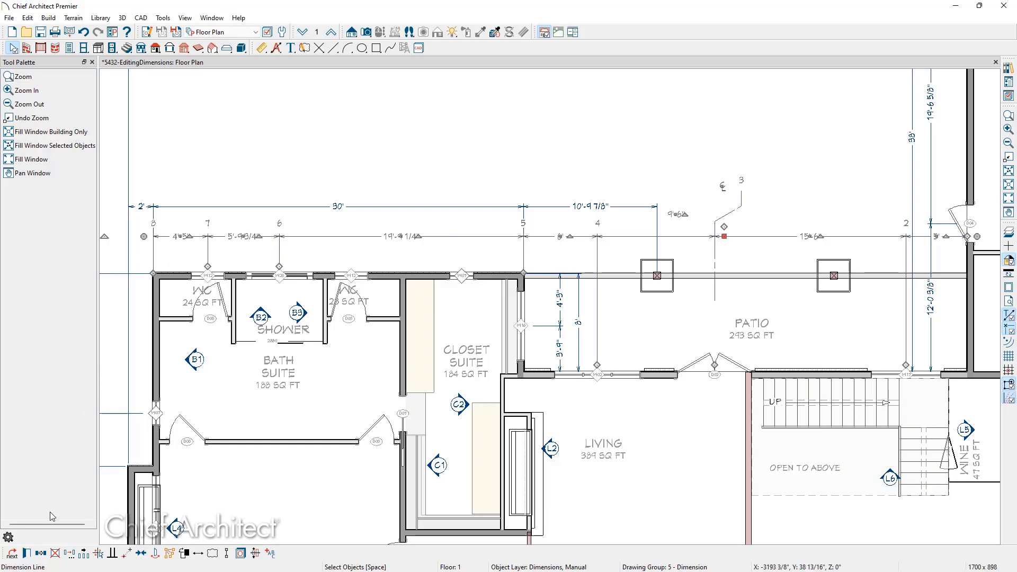
Override the default text position and orientation in the dimension line's specification, try a 45° text angle, and restore the automatic angle.
left_click(27, 555)
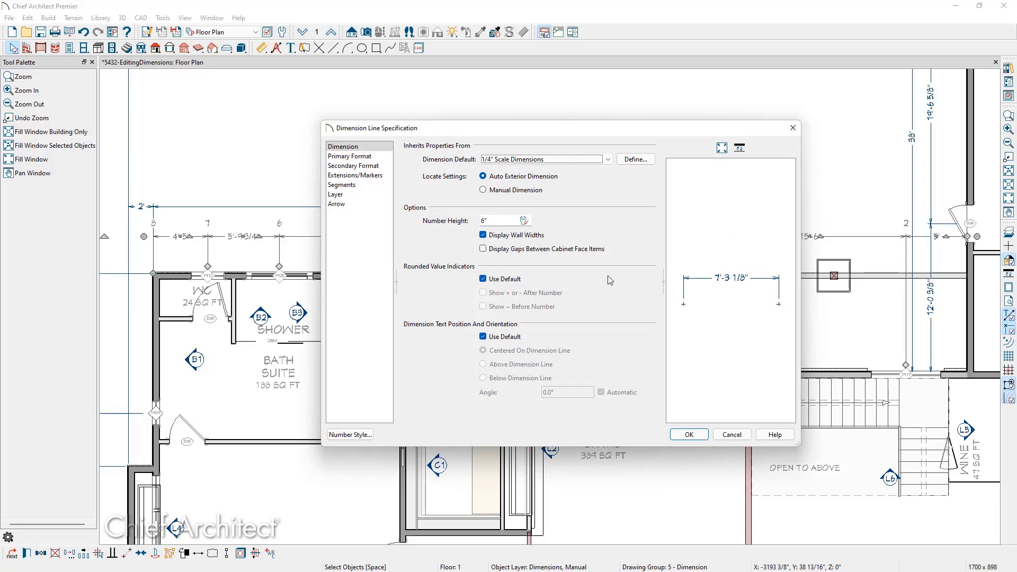
left_click(515, 338)
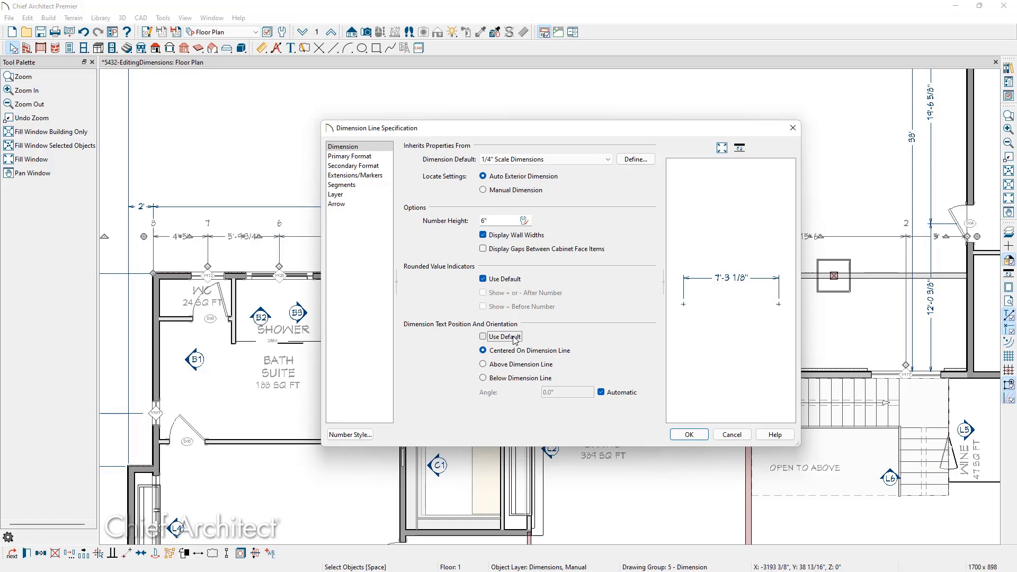
left_click(601, 393)
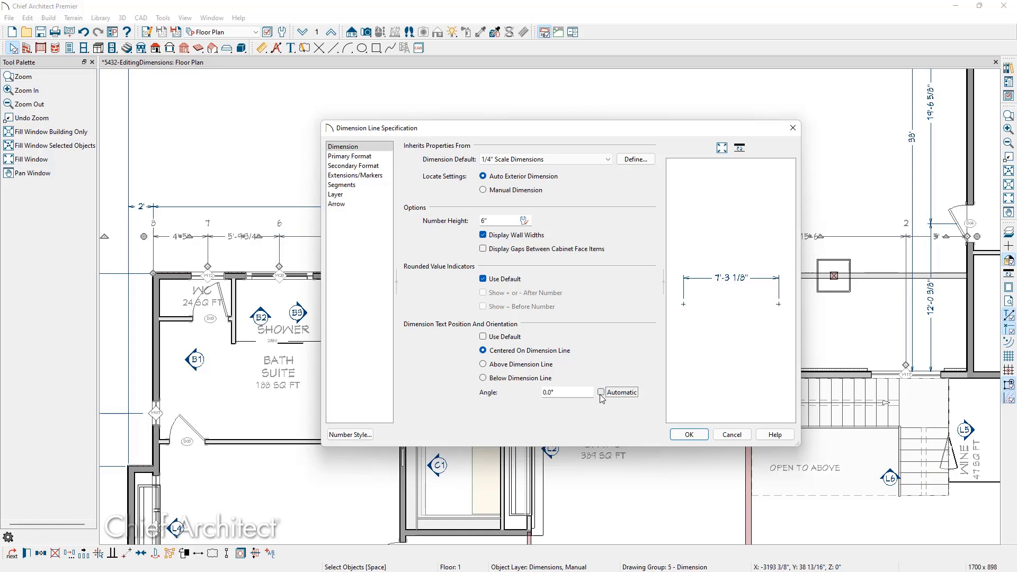
key("shift+Tab")
type("45")
key("Tab")
left_click(601, 392)
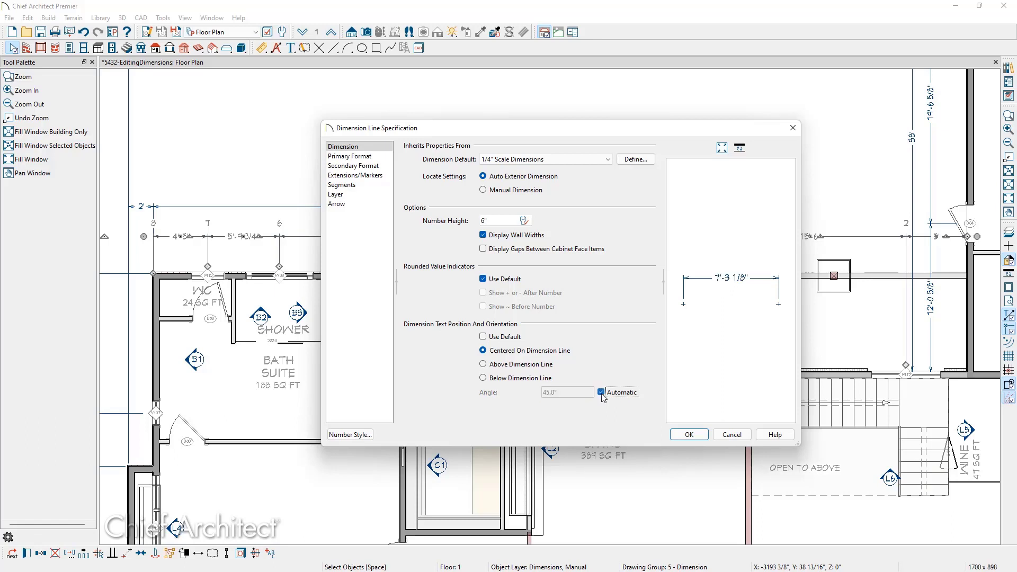
Examine extension 3's length, gap and centerline marker settings against the extension in the plan.
left_click(375, 181)
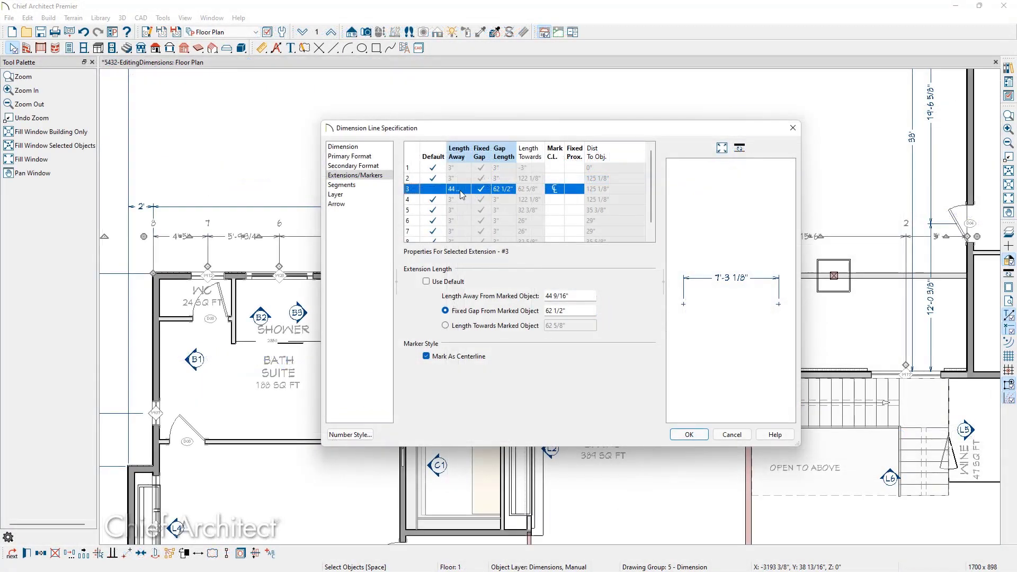
left_click_drag(538, 132, 534, 283)
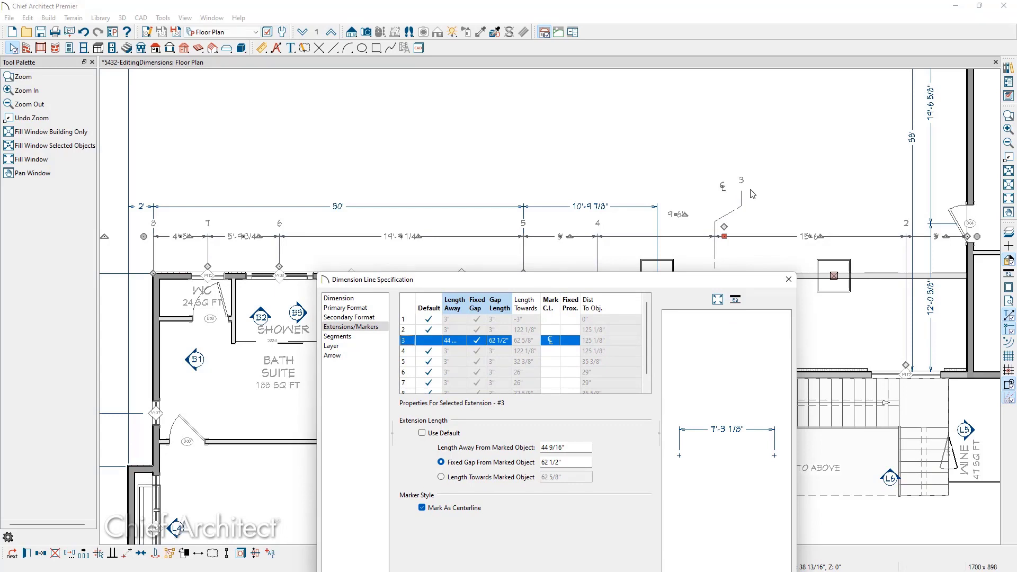
left_click_drag(684, 284, 645, 158)
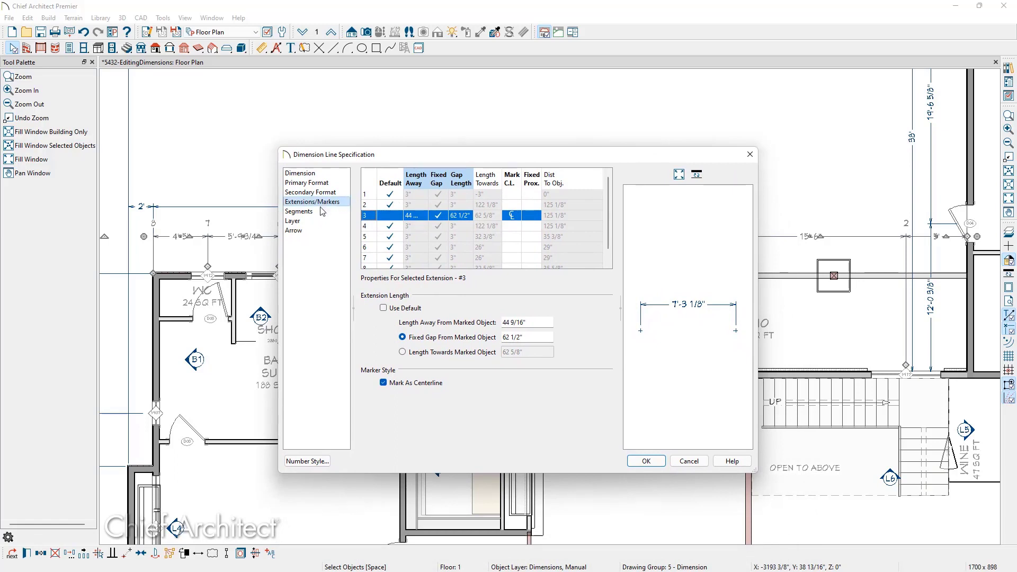
Try blanking the segment between extensions 2 and 3, and give it the leading text "Roughly" and the trailing text "Wide".
left_click(300, 211)
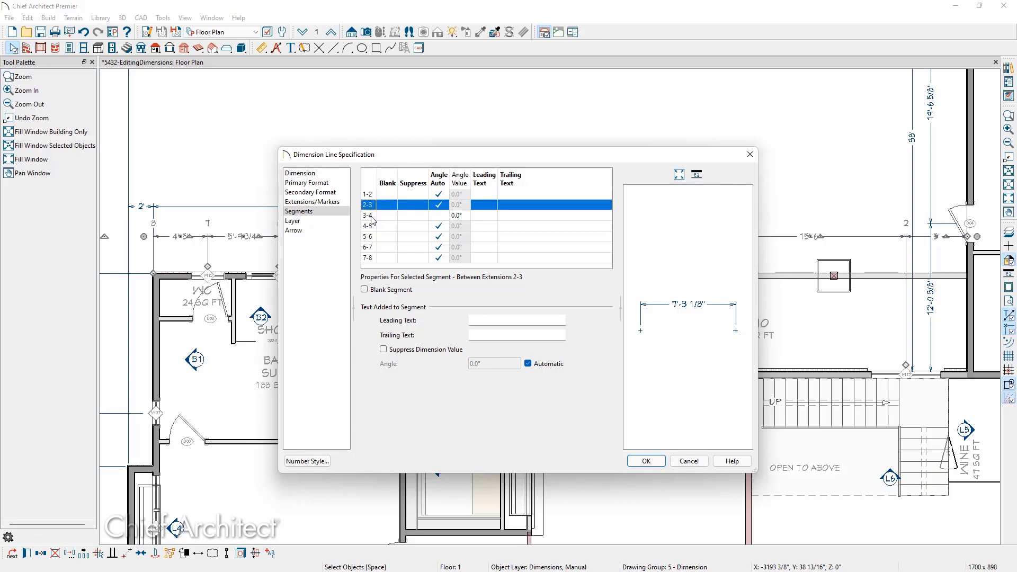
left_click(384, 290)
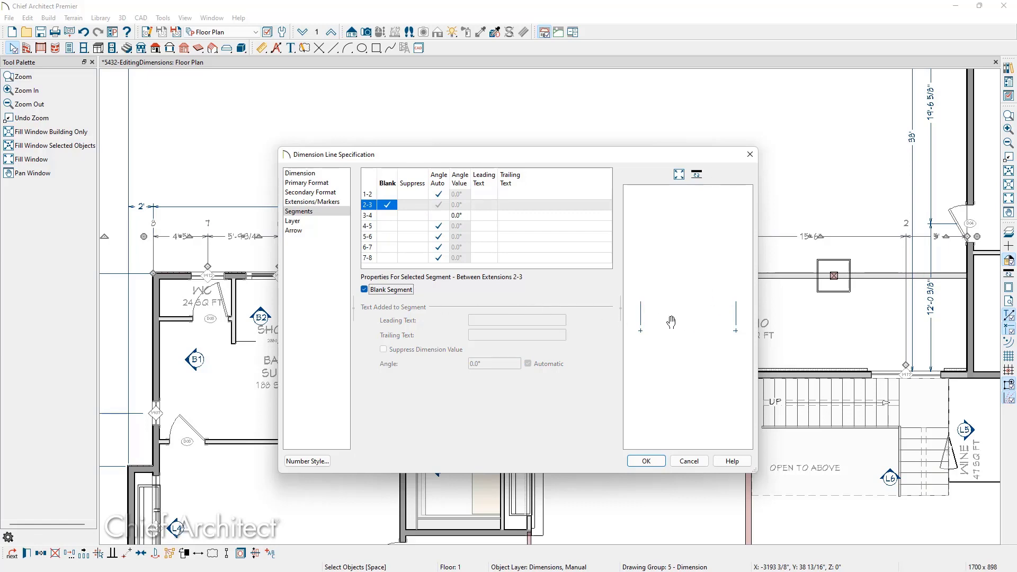
left_click(401, 294)
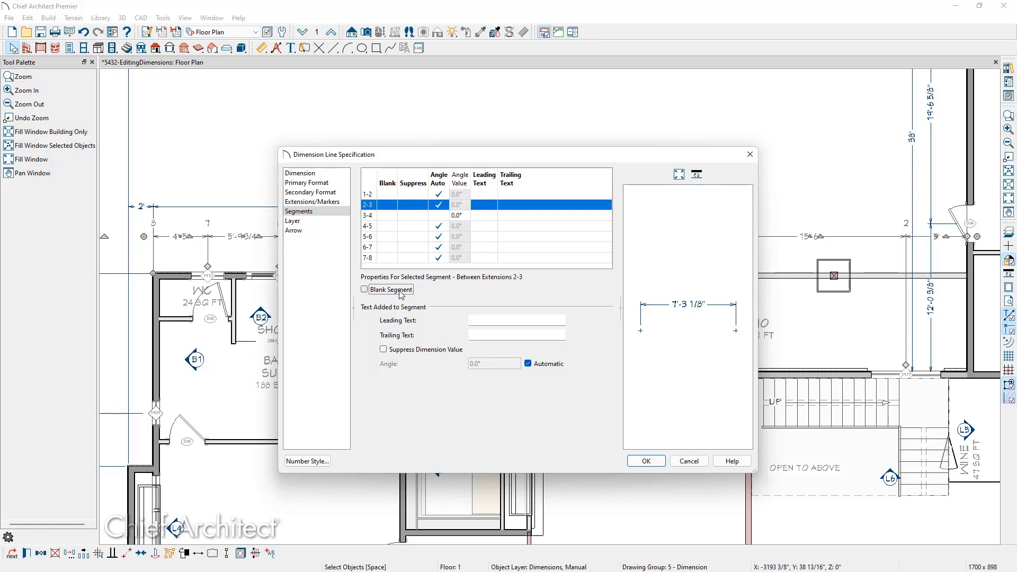
left_click(494, 322)
type("Roughly")
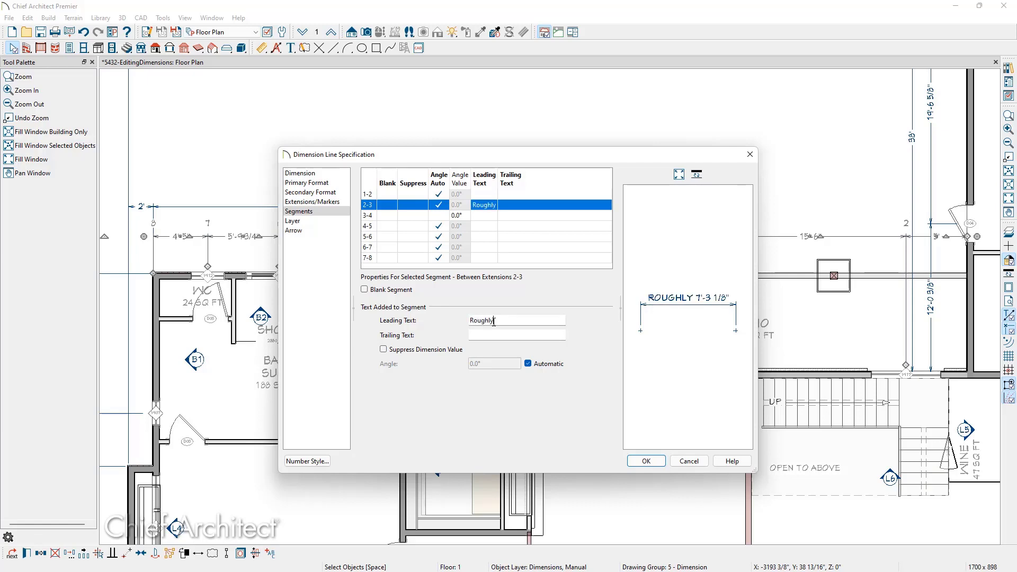
left_click(494, 336)
type("Wide")
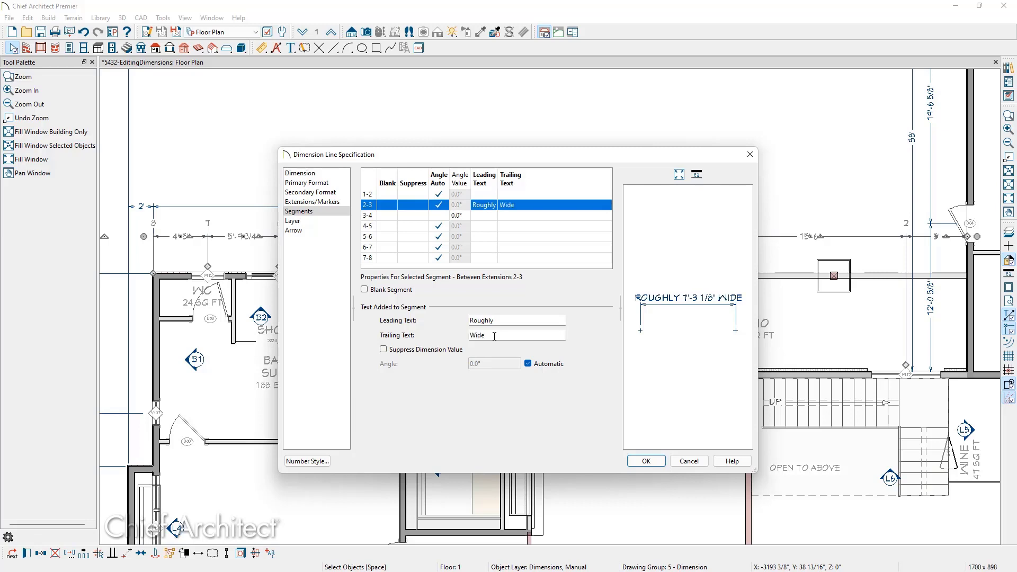
Try suppressing the dimension value of the segment between extensions 2 and 3, and turn the suppression off again.
left_click(415, 350)
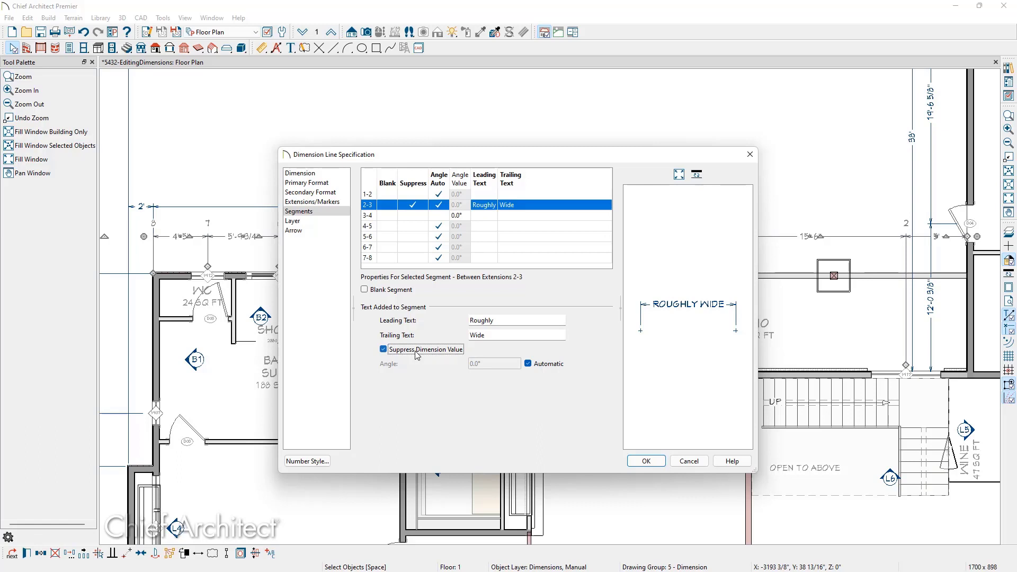
left_click(418, 350)
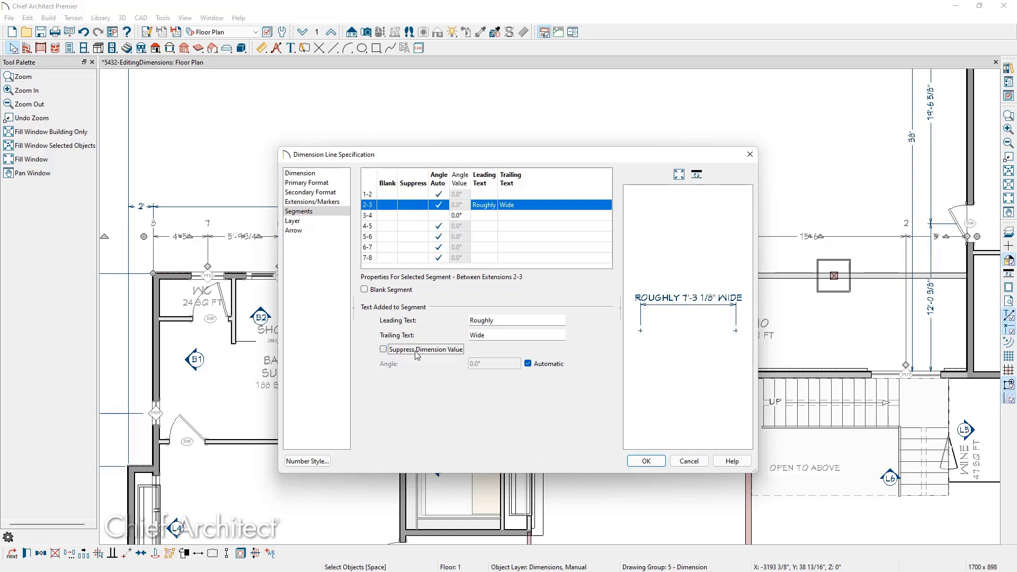